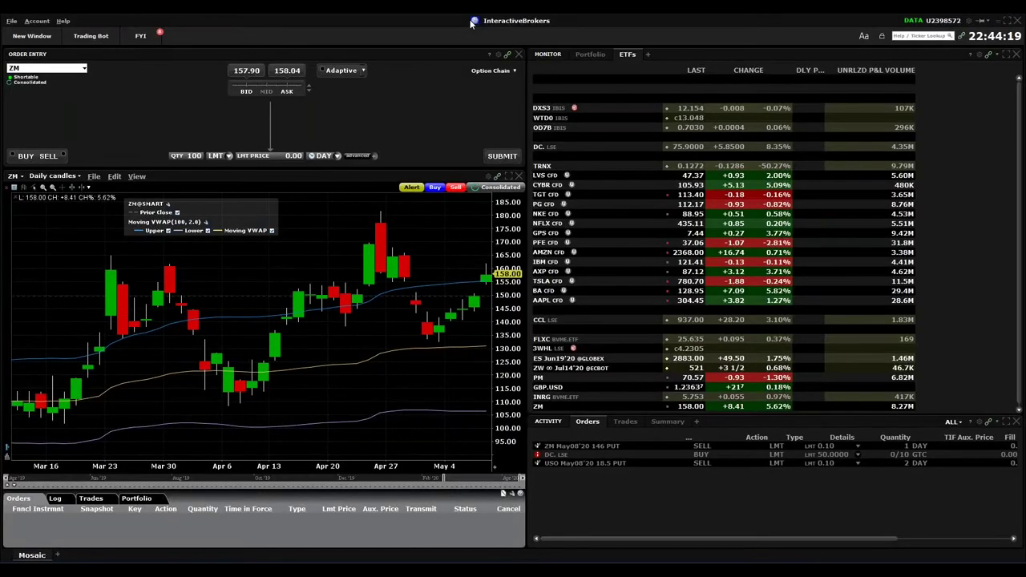
Step: Launch Account Management Home from the TWS Account menu and switch to the browser
click(36, 21)
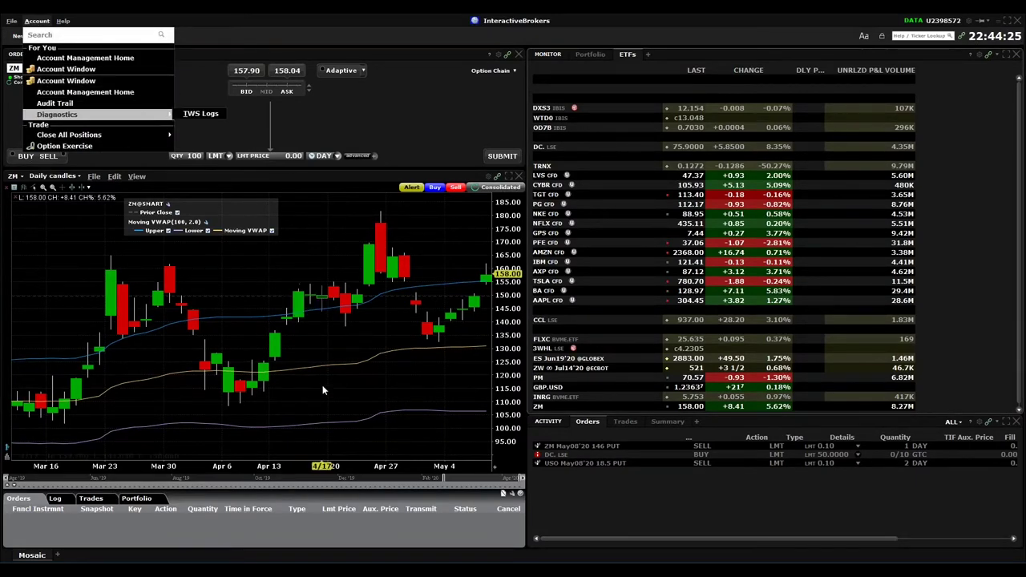
mouse_move(57, 115)
click(476, 24)
key(alt+Tab)
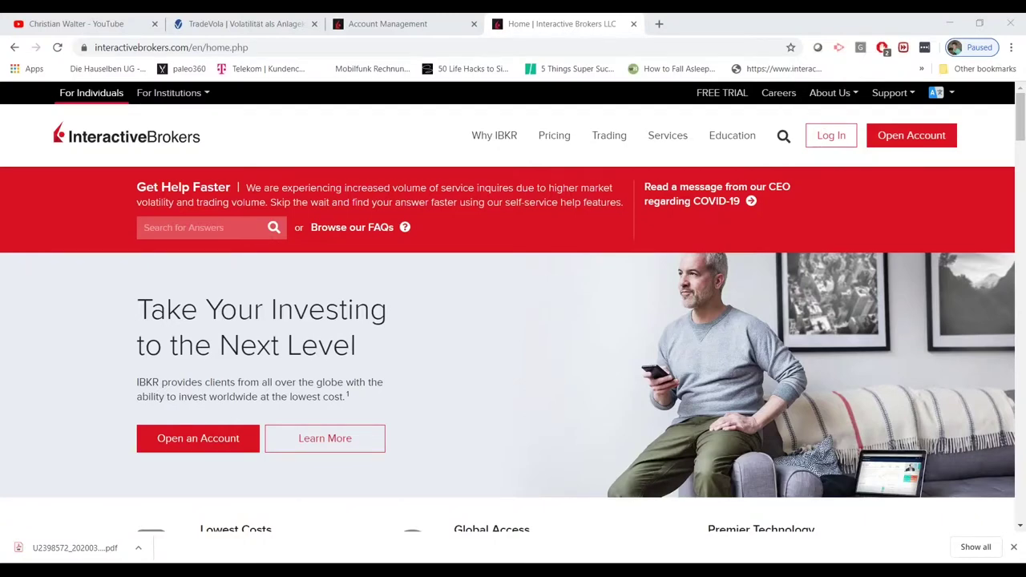
mouse_move(831, 136)
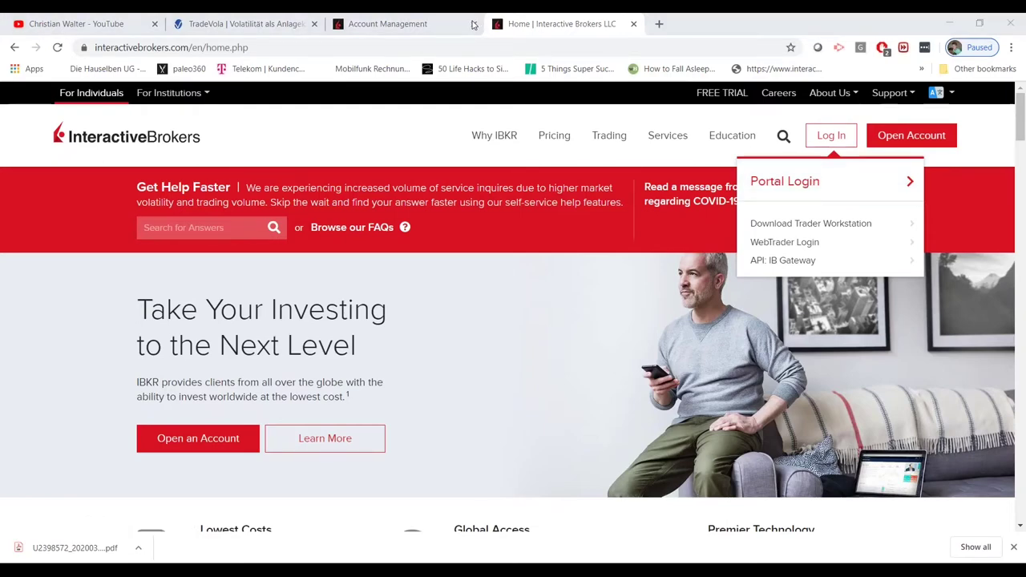
Step: Switch to the Account Management Reports tab and browse its navigation menu
click(468, 24)
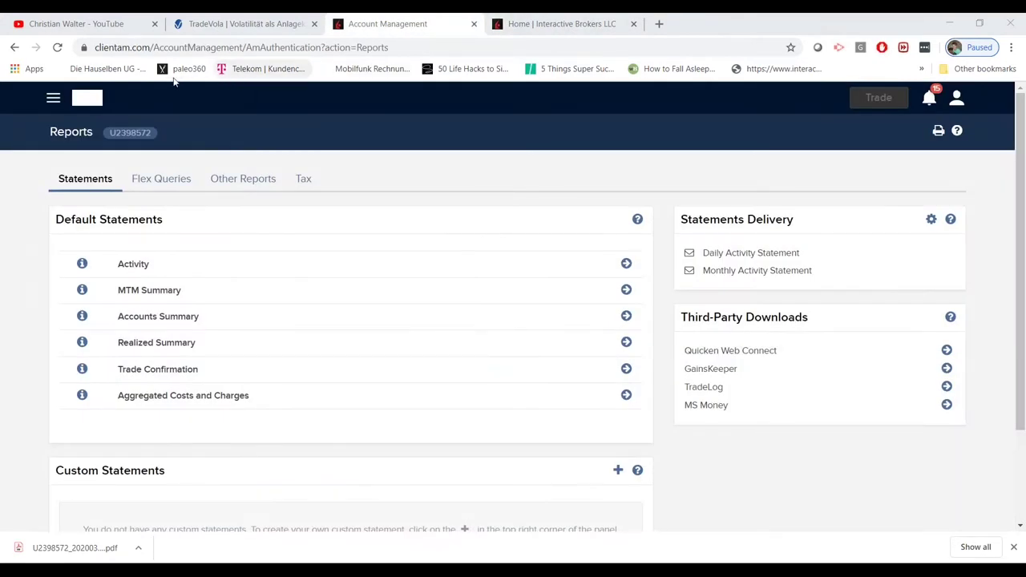
click(52, 99)
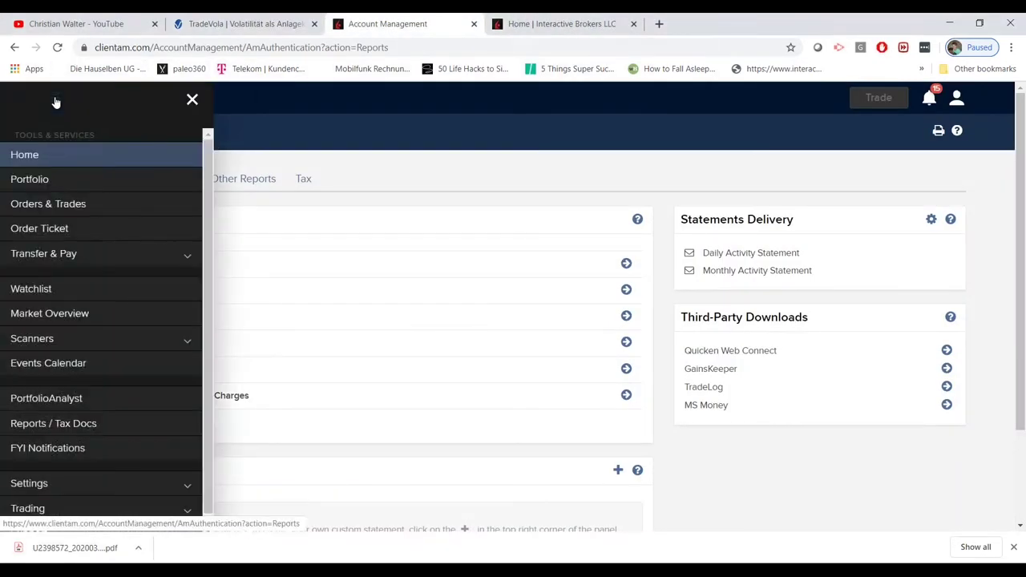
scroll(75, 251, down, 1)
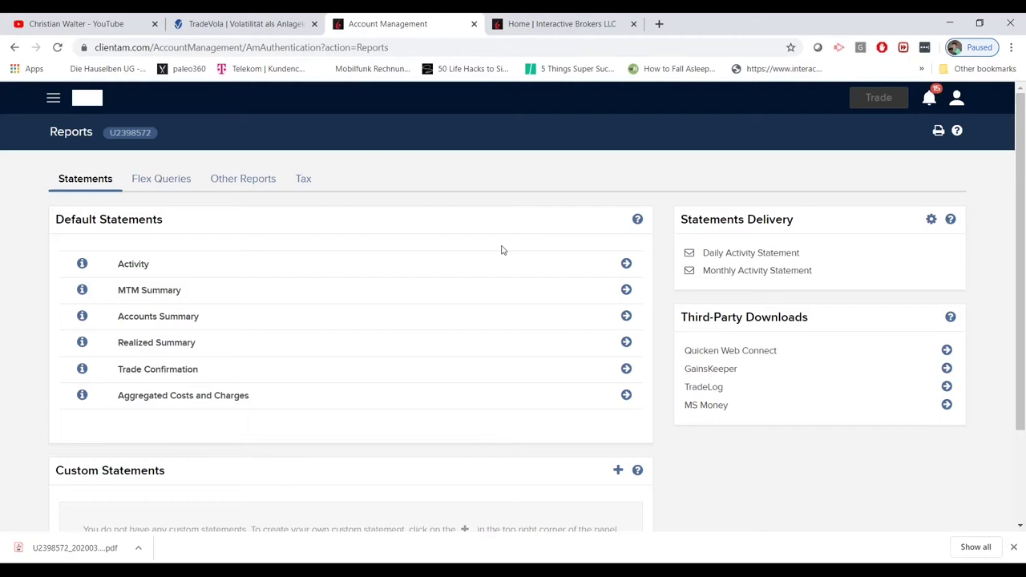
Step: Configure the Activity statement with a Custom Date Range period and PDF format
click(627, 264)
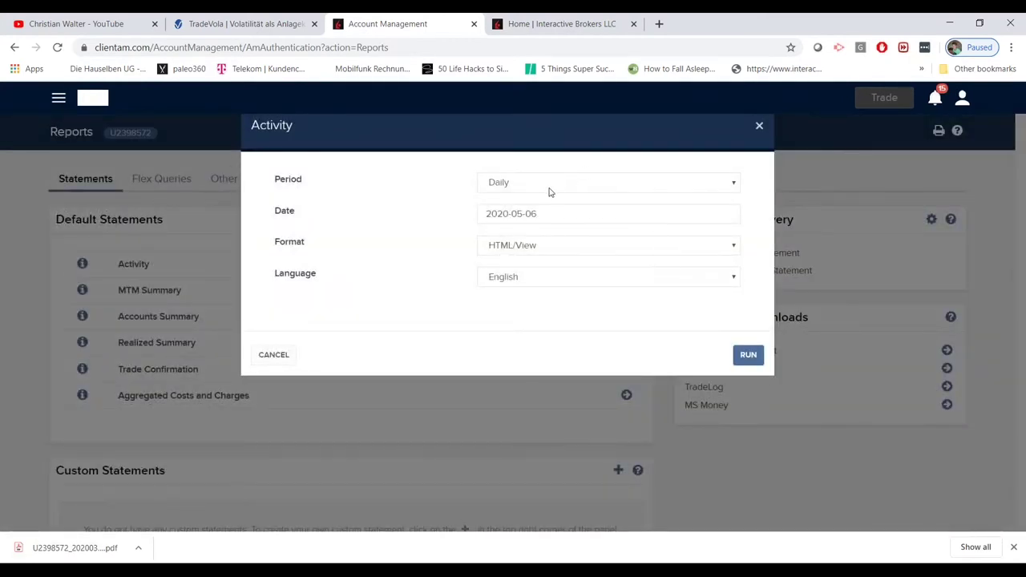
click(552, 187)
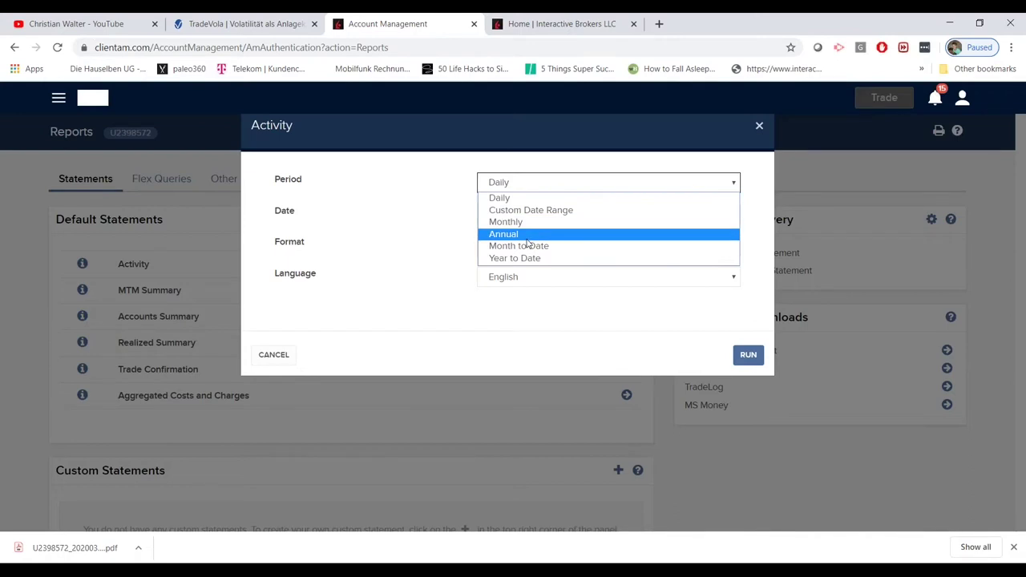
click(527, 238)
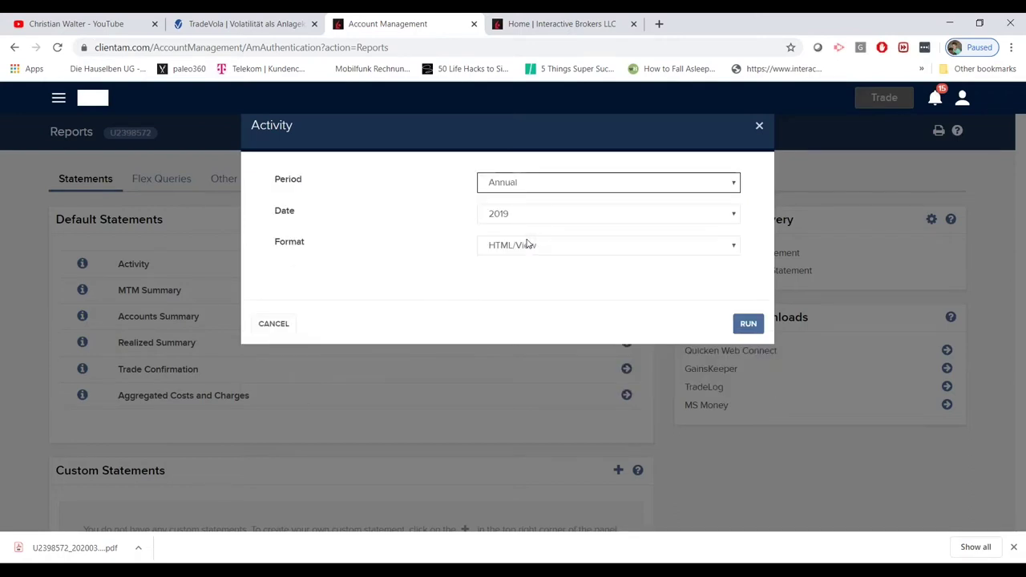
click(527, 246)
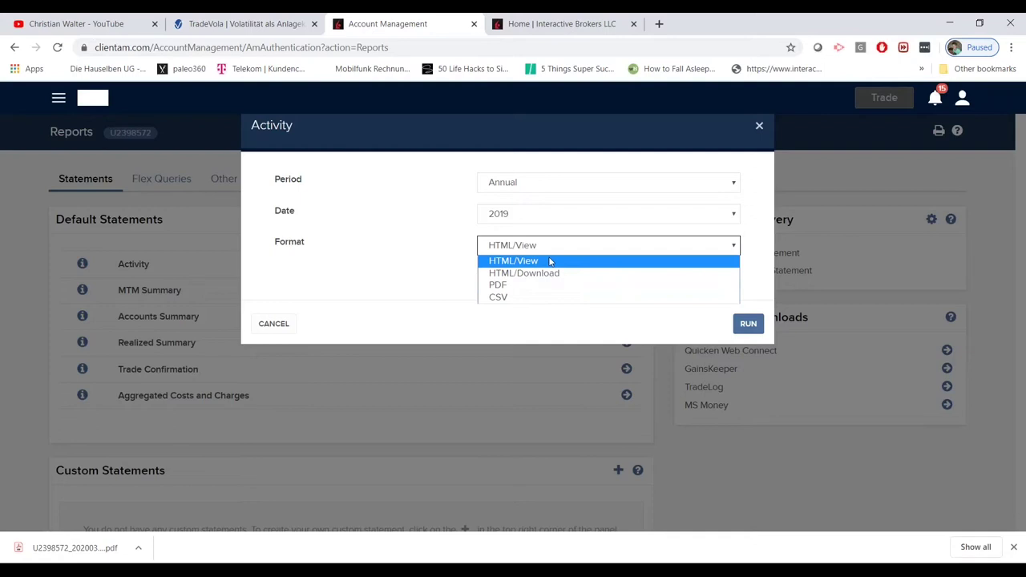
click(517, 191)
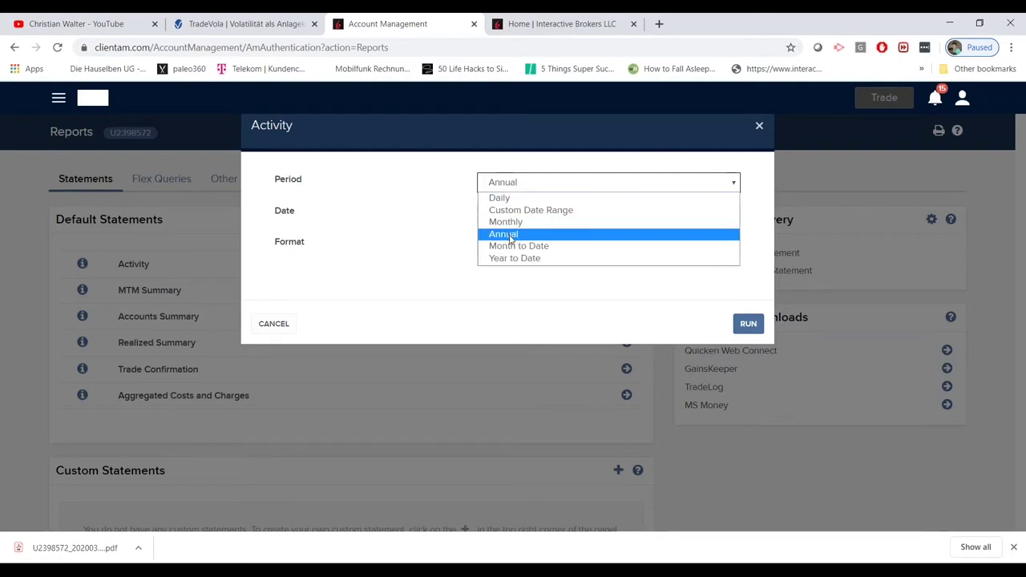
click(516, 210)
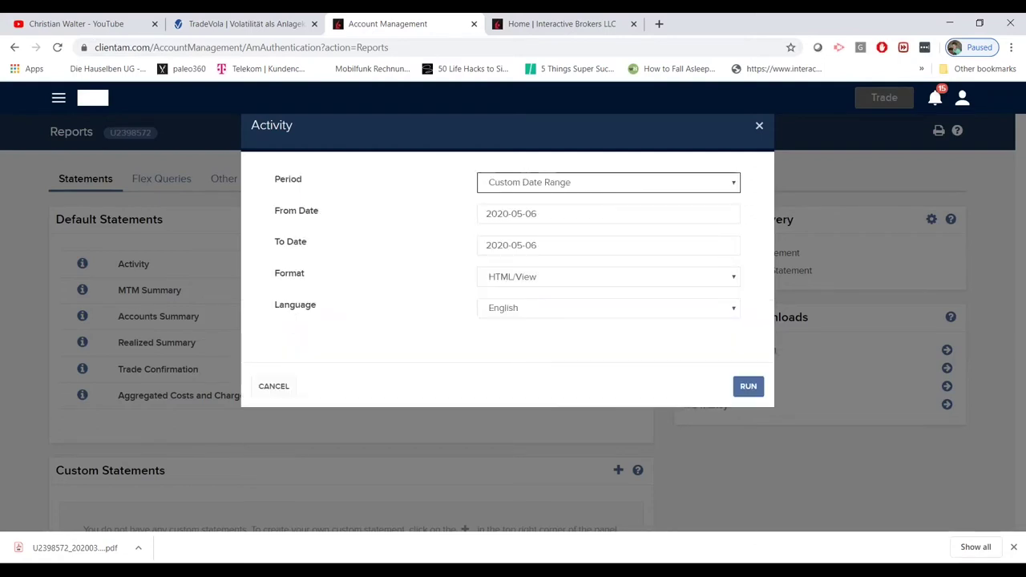
click(515, 280)
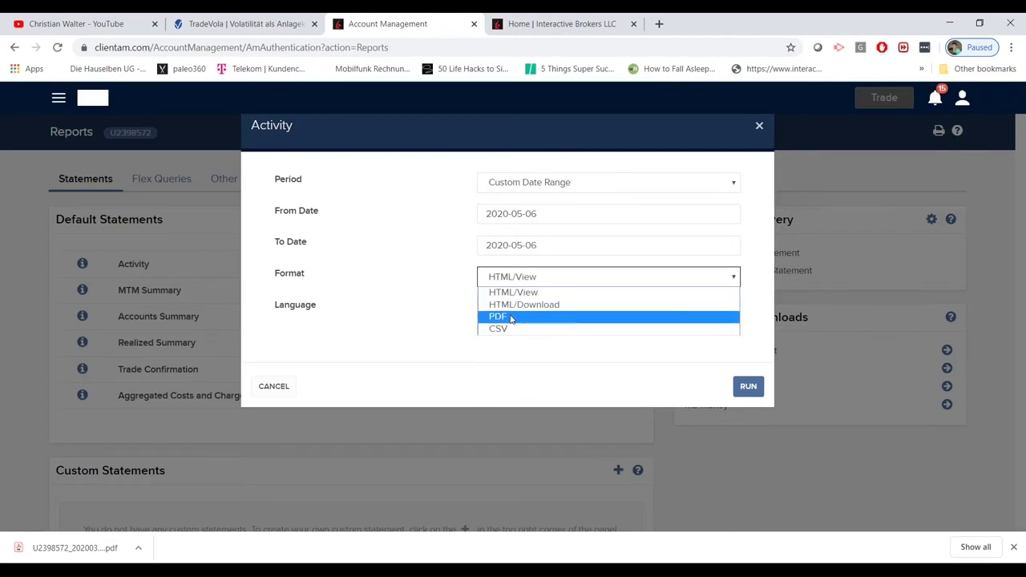
click(508, 316)
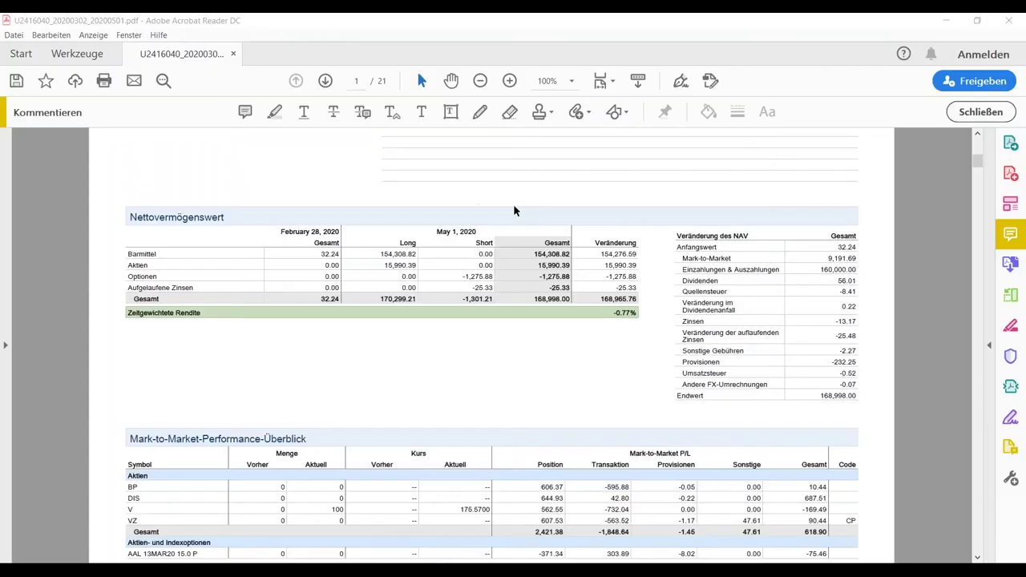
Step: Scroll the statement PDF to page 8 of 21, showing open option and currency positions
scroll(509, 287, down, 5)
scroll(509, 289, down, 1)
scroll(509, 289, down, 1)
scroll(510, 289, down, 3)
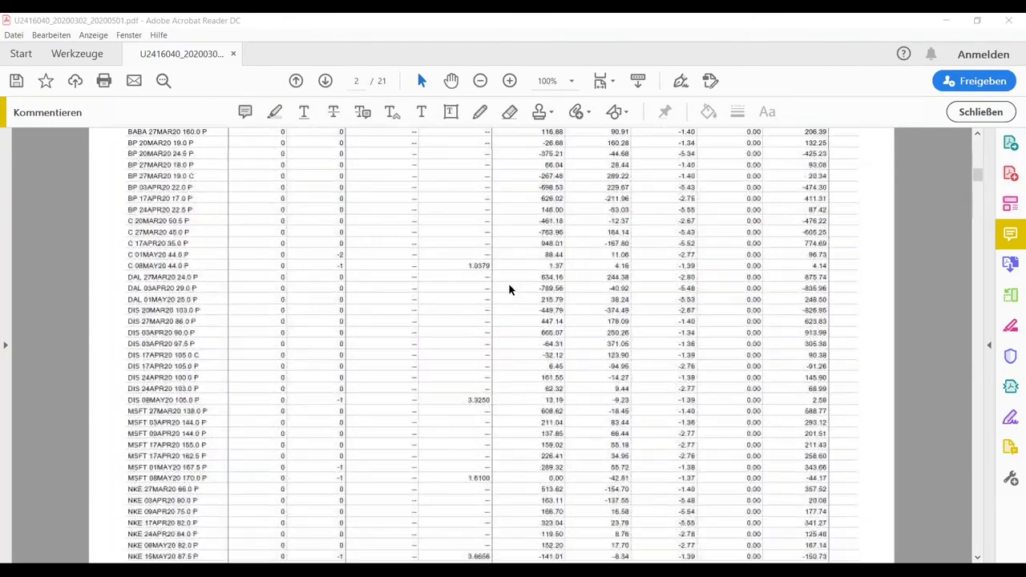
scroll(509, 289, down, 3)
scroll(509, 289, down, 3)
scroll(509, 289, down, 2)
scroll(509, 289, down, 1)
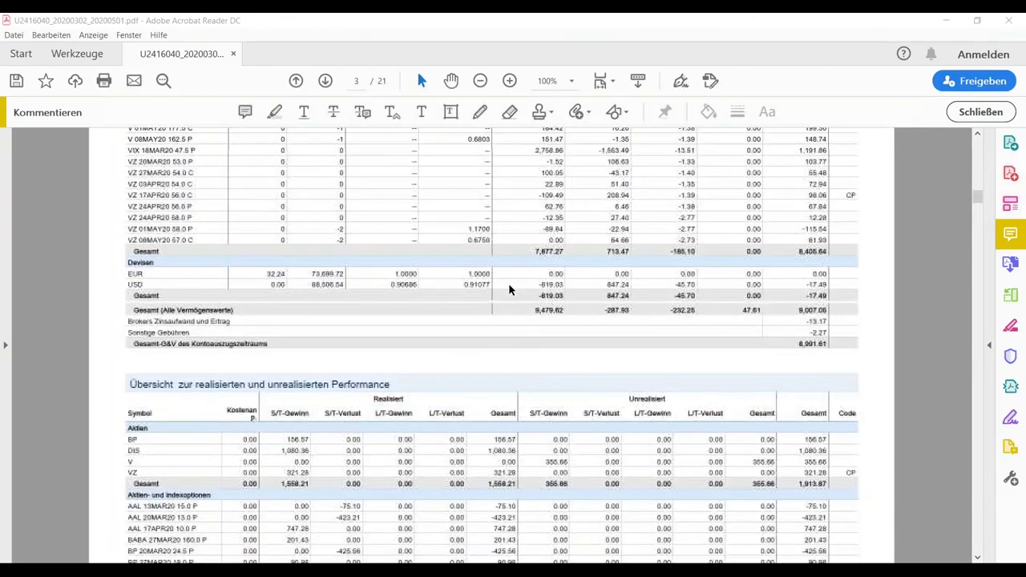
scroll(509, 288, down, 1)
scroll(509, 288, down, 3)
scroll(510, 289, down, 2)
scroll(509, 345, down, 2)
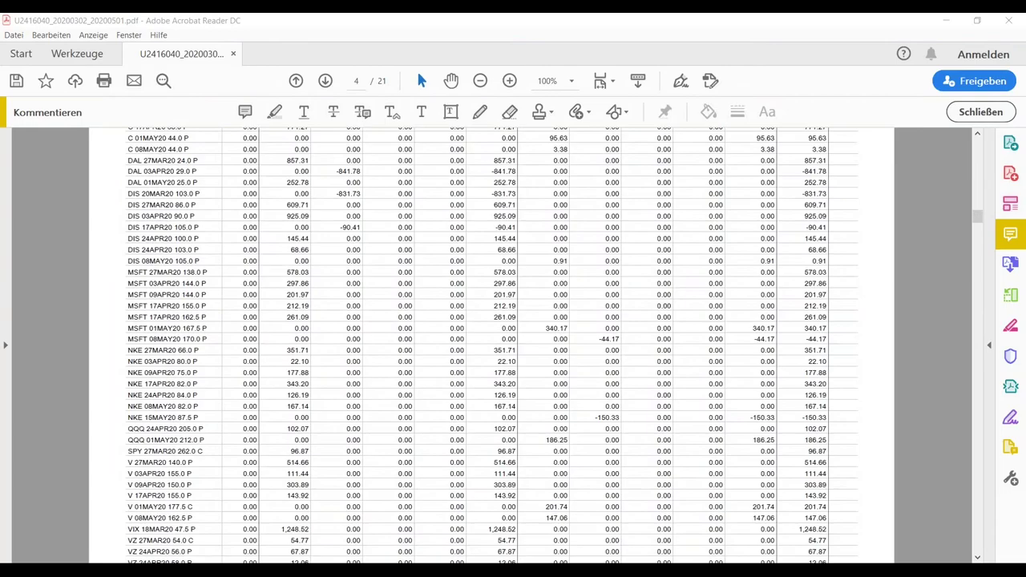
scroll(509, 345, down, 5)
scroll(509, 345, down, 2)
scroll(510, 345, down, 2)
scroll(509, 345, down, 2)
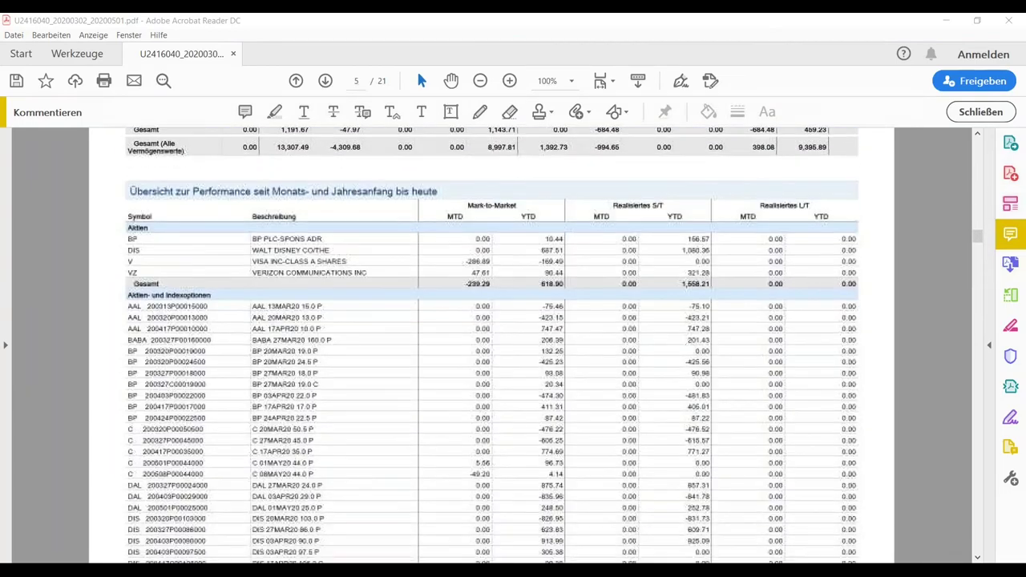
scroll(509, 345, down, 3)
scroll(509, 344, down, 2)
scroll(509, 345, down, 3)
scroll(510, 344, down, 1)
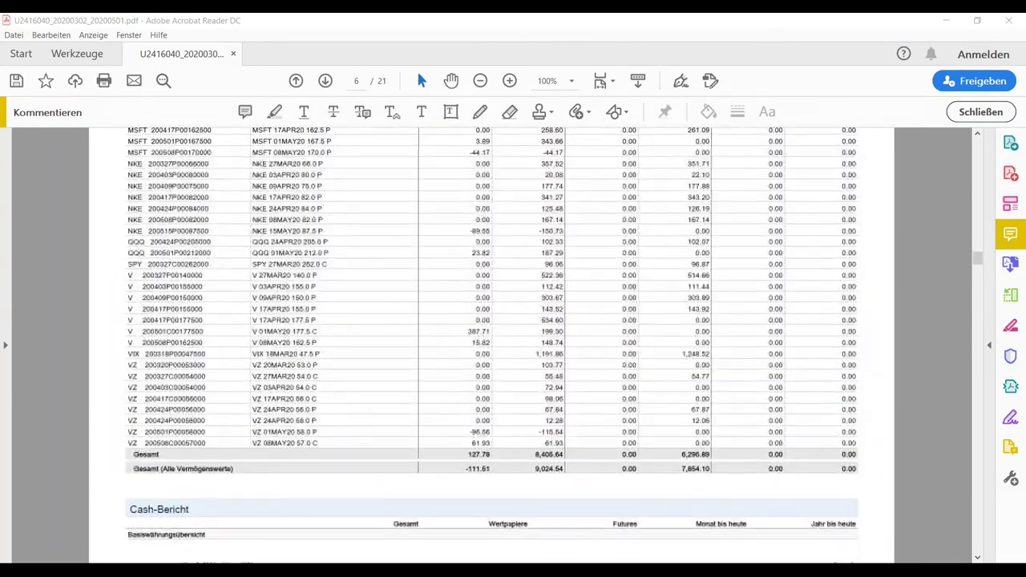
scroll(509, 345, down, 4)
scroll(509, 345, down, 1)
scroll(510, 345, down, 1)
scroll(509, 345, down, 1)
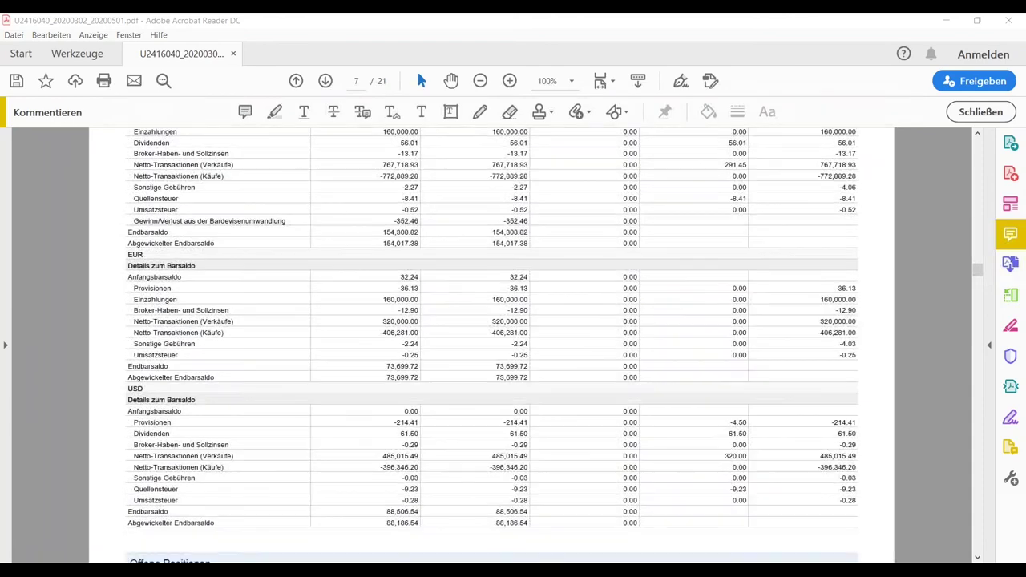
scroll(509, 345, down, 1)
scroll(509, 345, down, 1)
scroll(500, 290, down, 10)
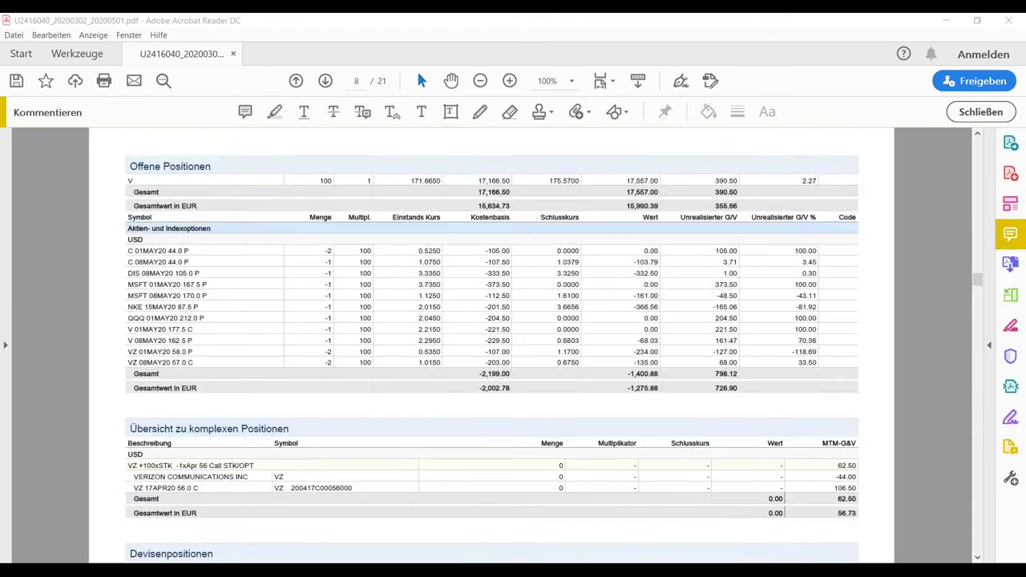
scroll(500, 290, down, 1)
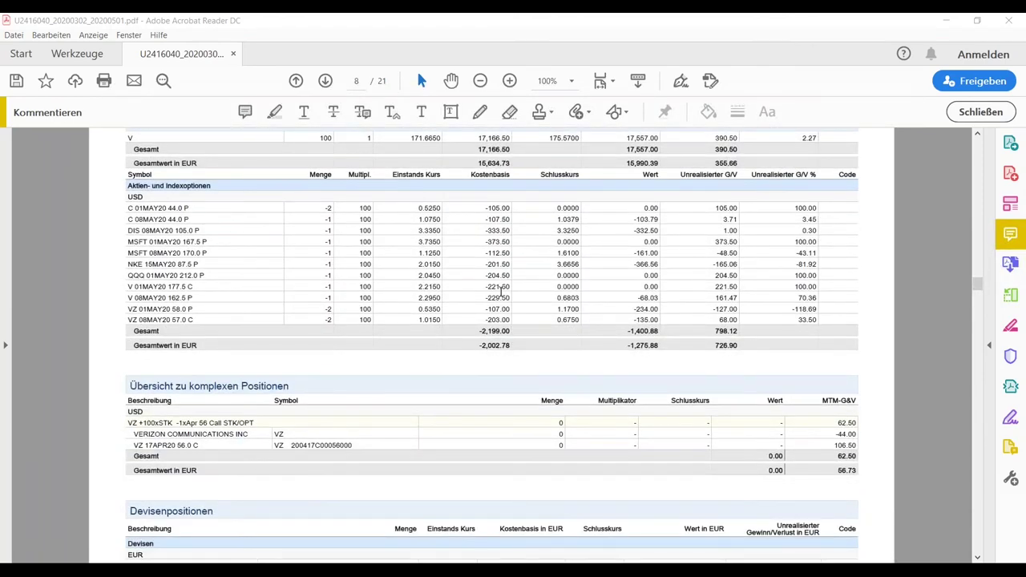
scroll(500, 290, down, 1)
scroll(501, 292, down, 1)
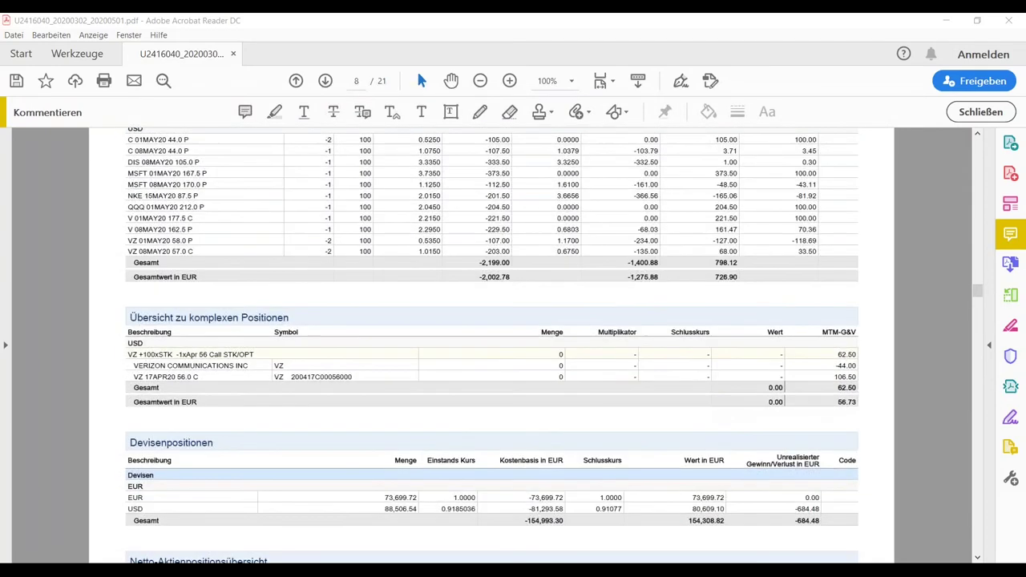
scroll(500, 291, up, 1)
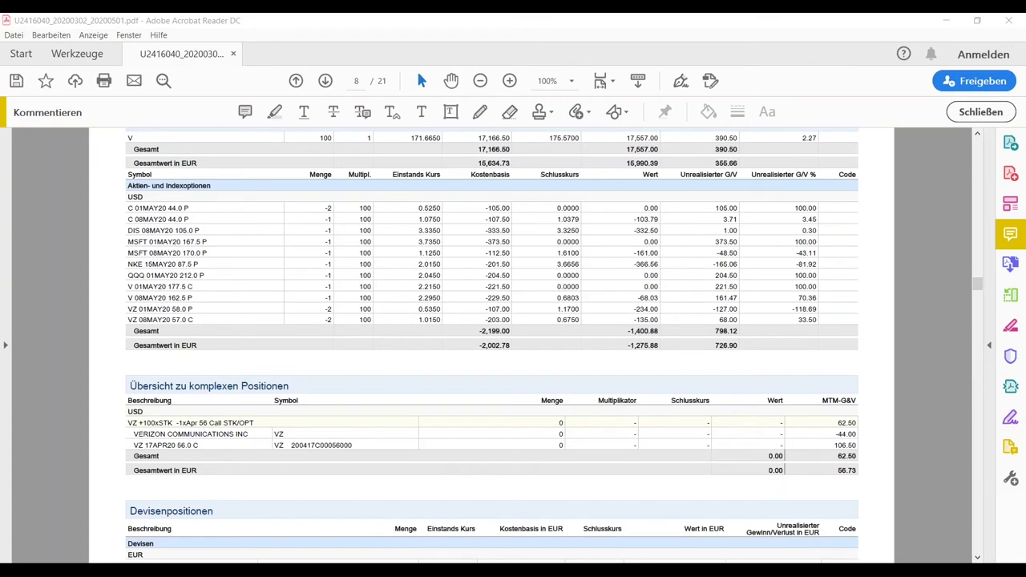
scroll(495, 309, down, 1)
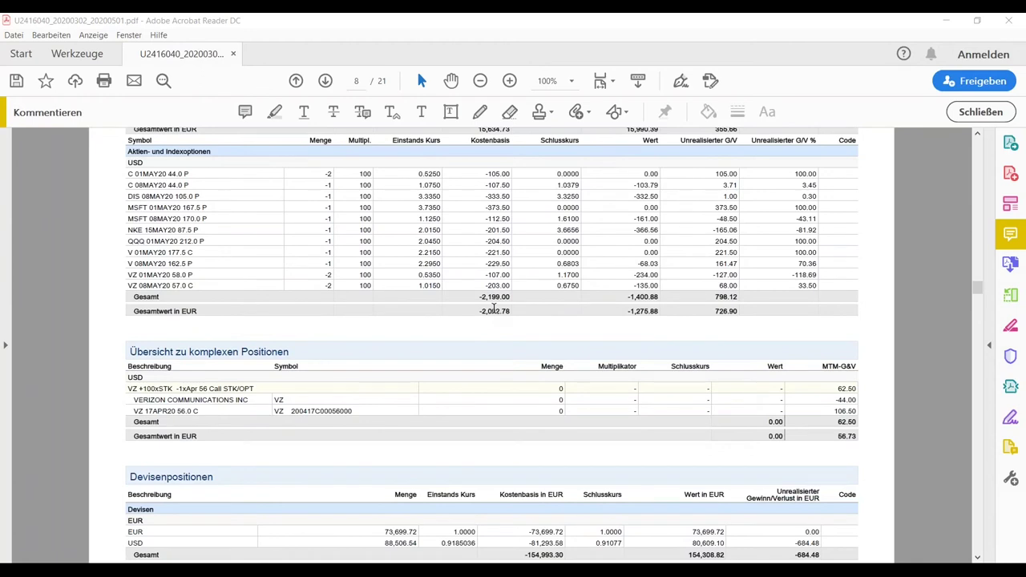